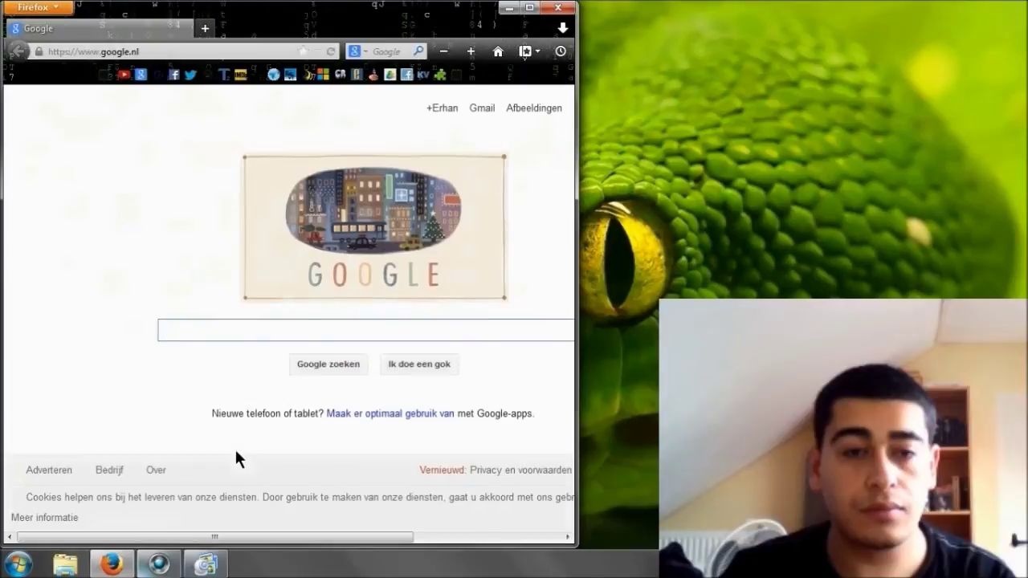
# Search Google for "joypad legacy" and open the getjoypad.com/legacy result
pyautogui.write('jo')
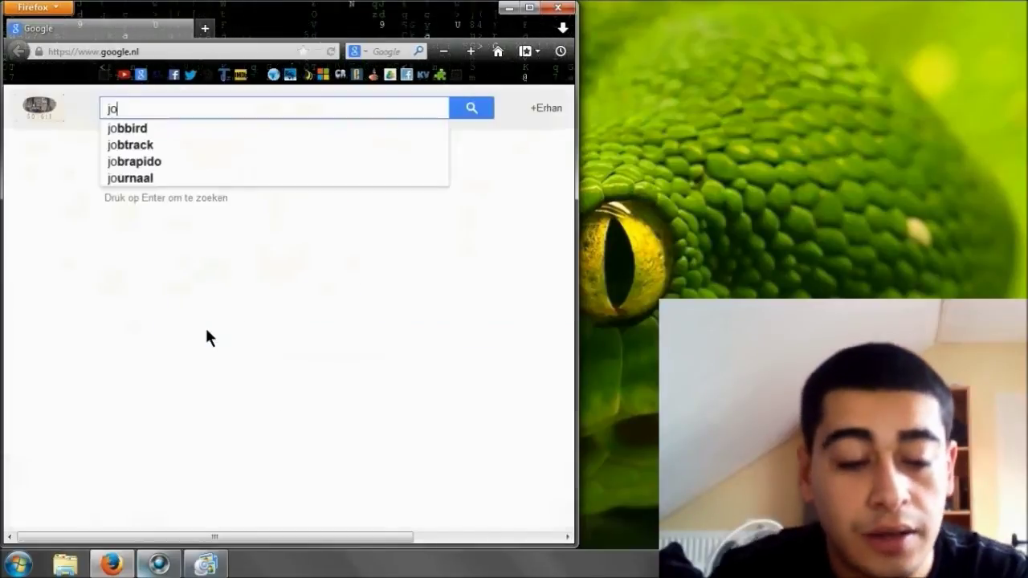
pyautogui.write('ypad legacy')
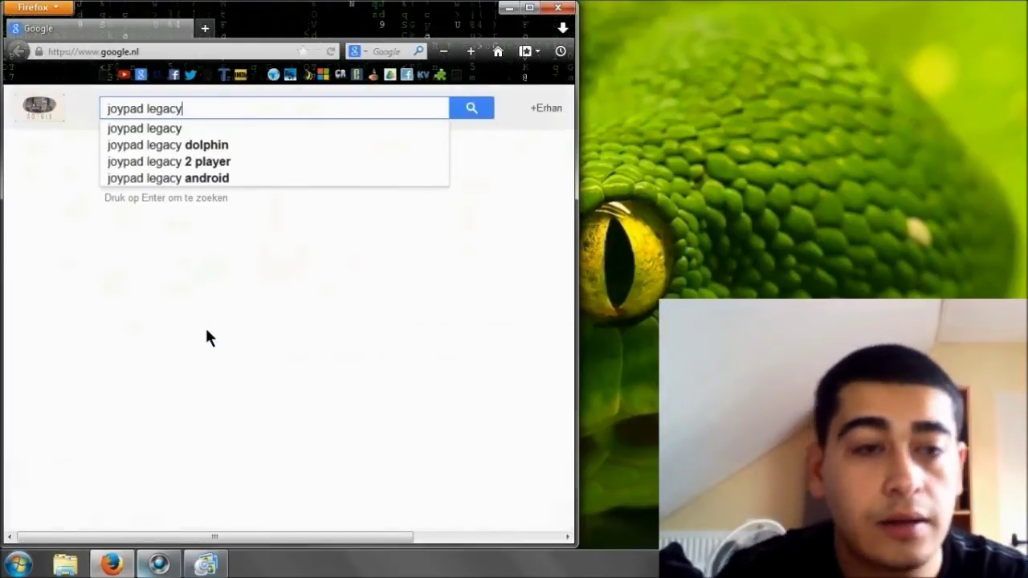
pyautogui.press('Return')
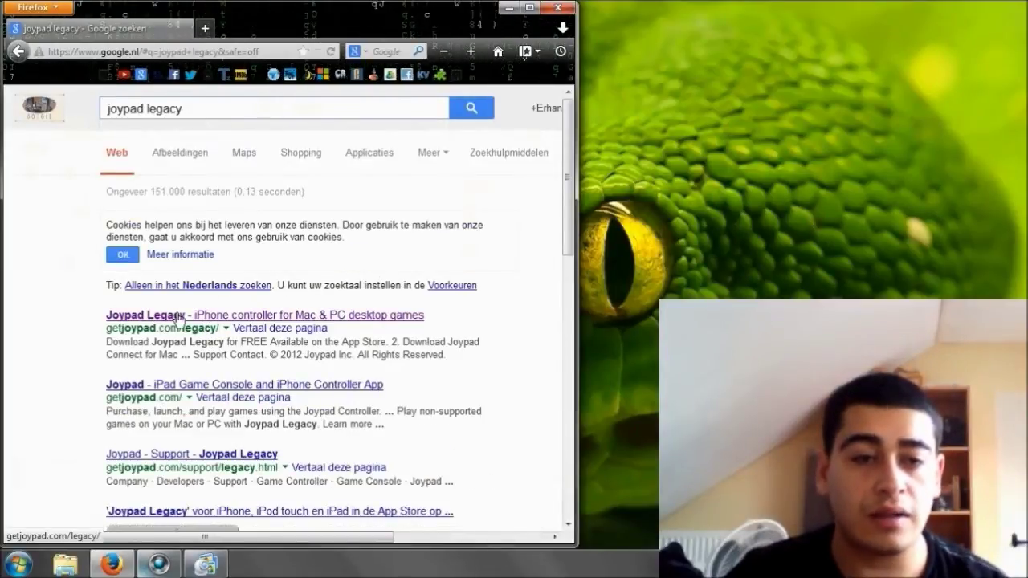
pyautogui.click(180, 318)
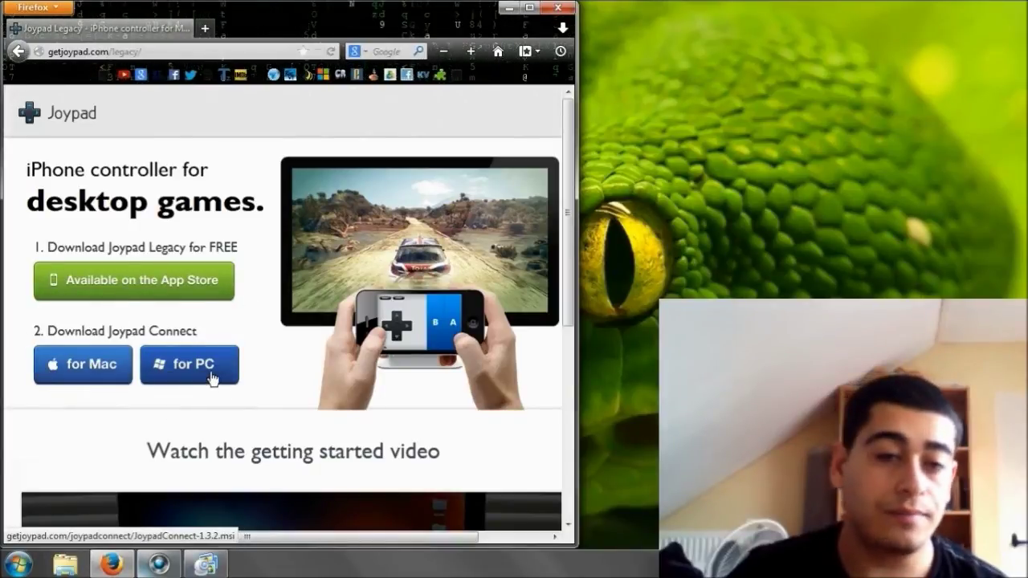
pyautogui.click(239, 371)
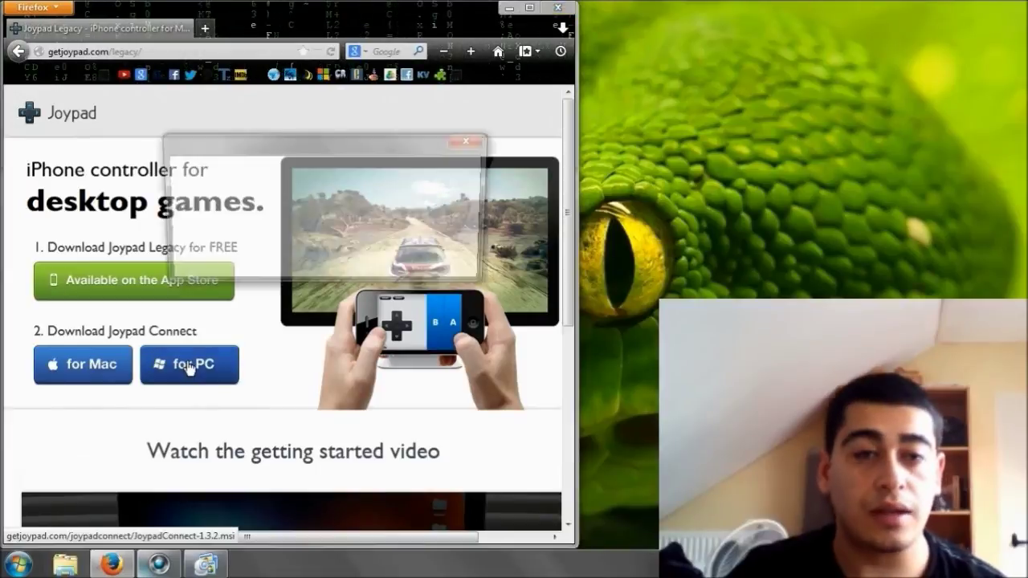
pyautogui.click(366, 266)
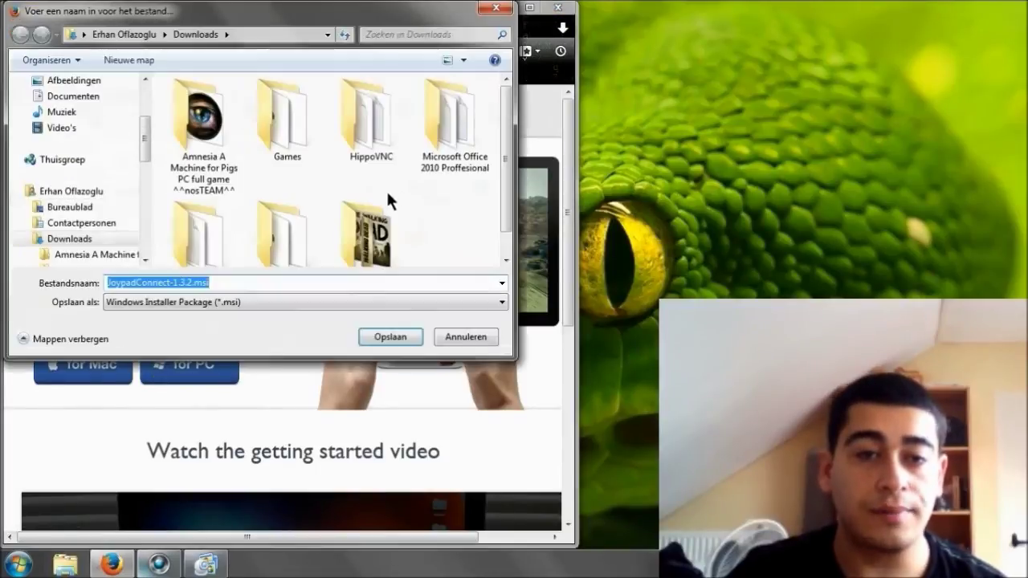
pyautogui.click(489, 336)
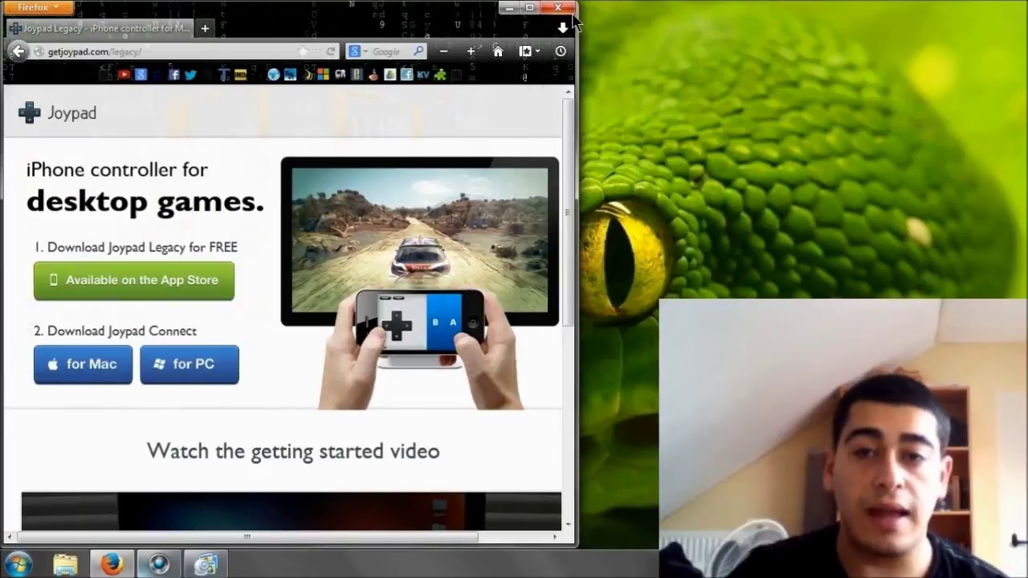
# Leave the browser for the desktop and launch Joypad Connect
pyautogui.press('super+d')
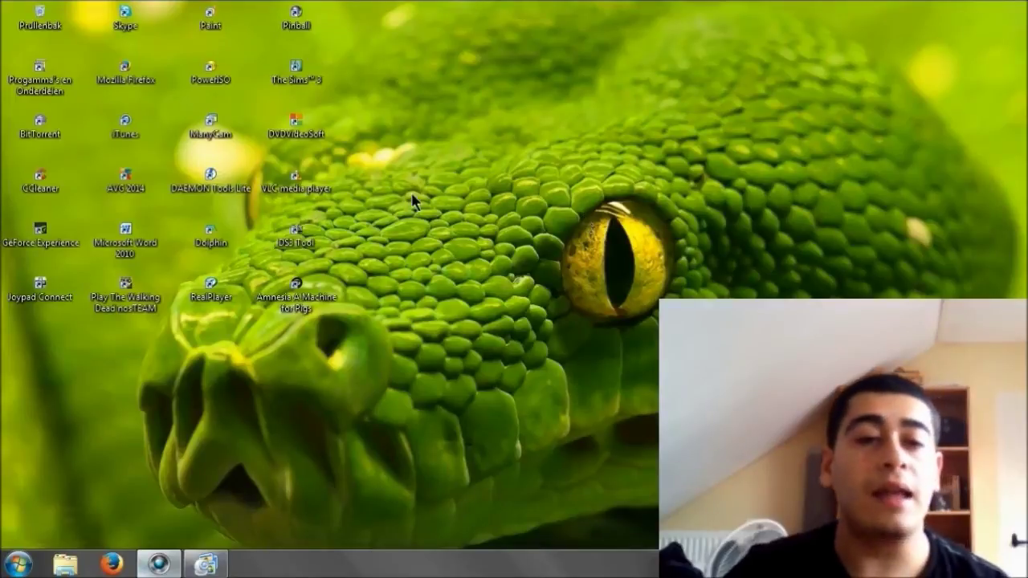
pyautogui.click(40, 289)
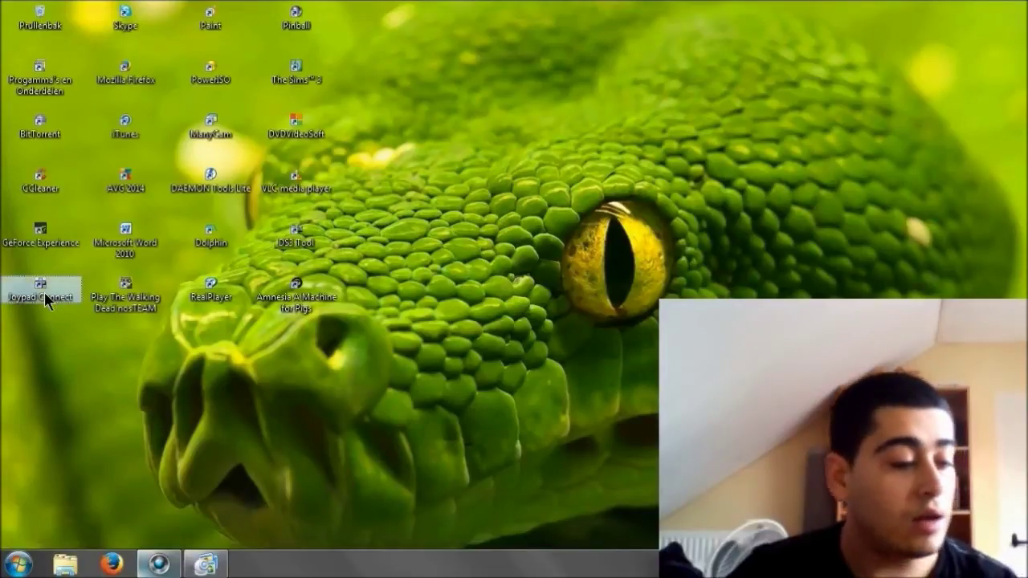
pyautogui.doubleClick(44, 293)
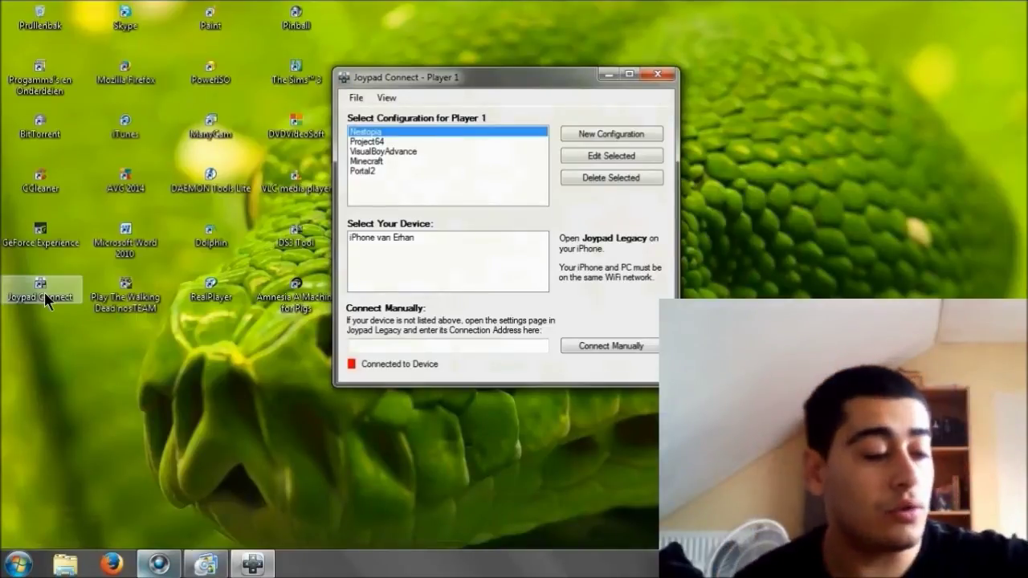
# Select the Project64 configuration for Player 1, connect the listed iPhone, and minimize the Joypad Connect window
pyautogui.click(371, 141)
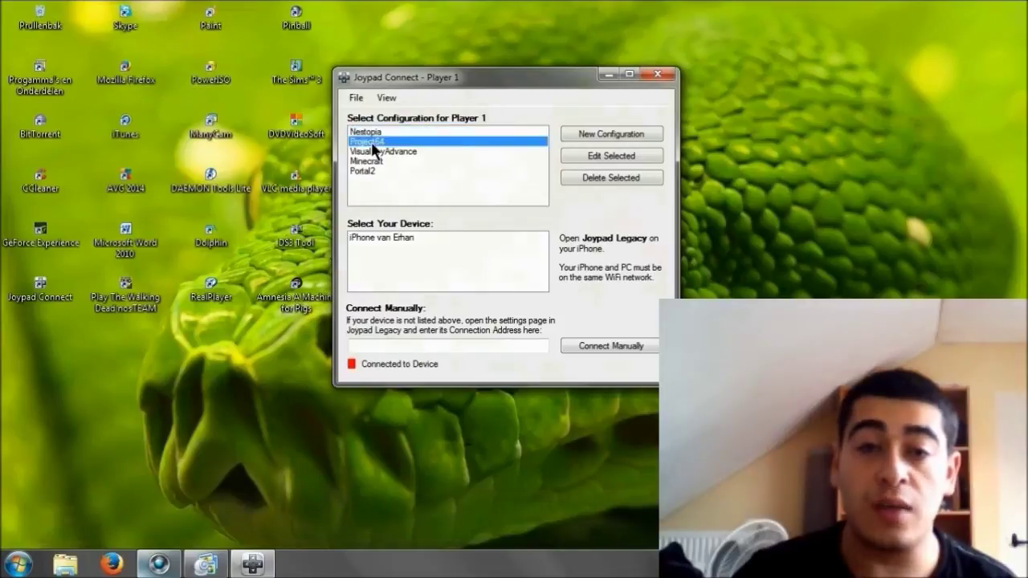
pyautogui.click(390, 237)
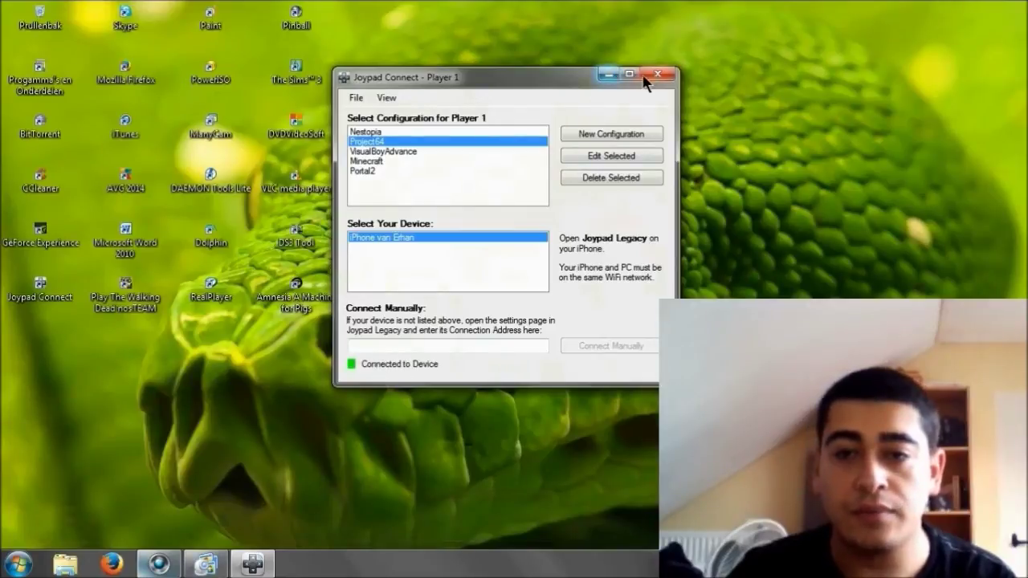
pyautogui.click(605, 75)
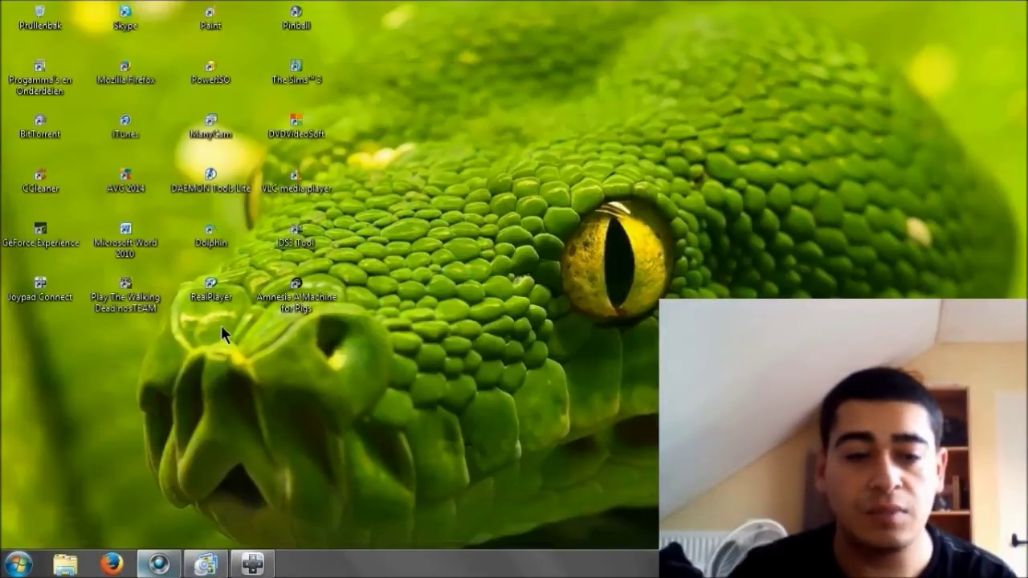
# Find the 0Project64 1.6 shortcut in the Nintendo 64 folder under Downloads and close the folder window
pyautogui.click(17, 565)
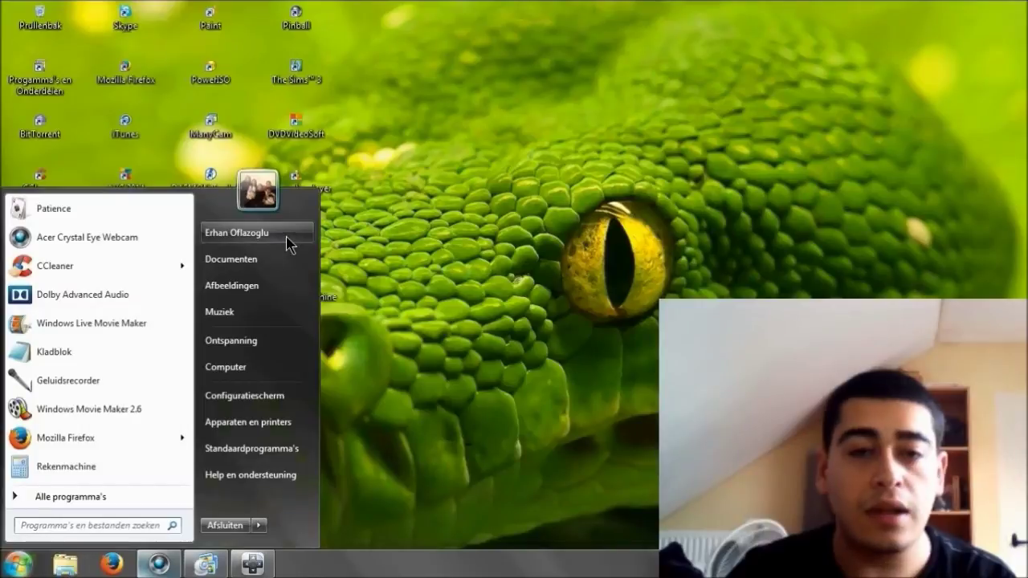
pyautogui.click(286, 233)
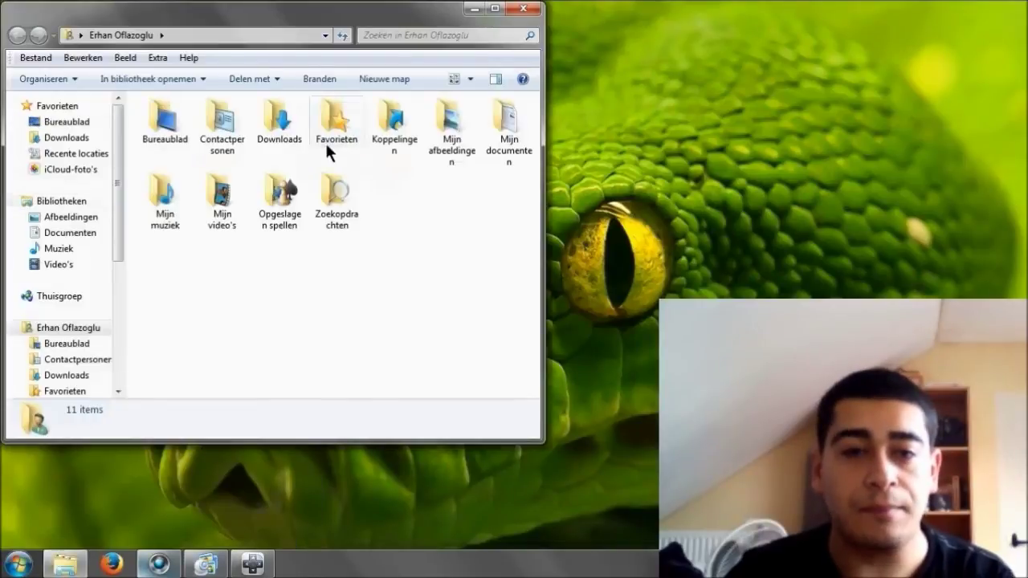
pyautogui.doubleClick(292, 136)
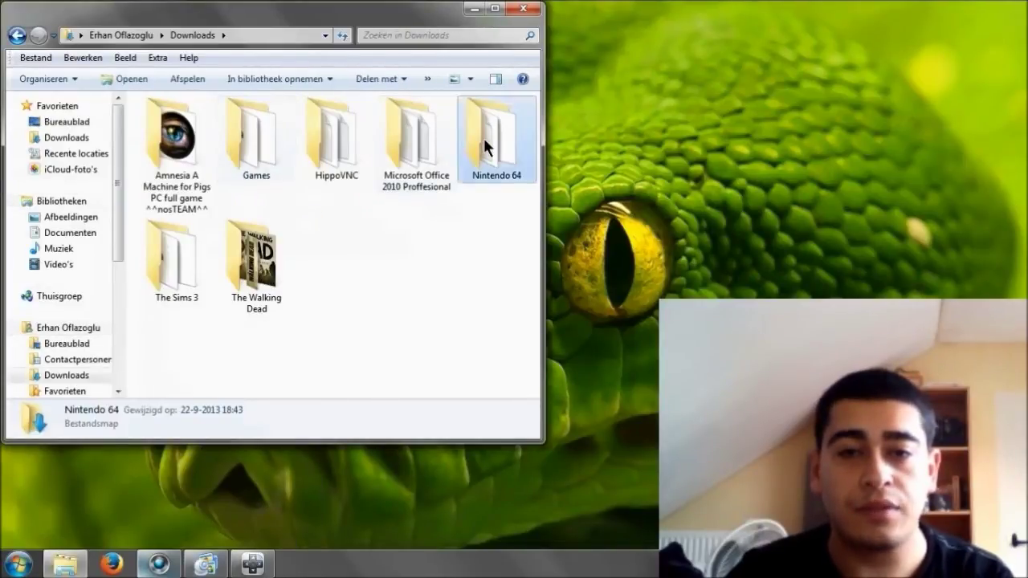
pyautogui.doubleClick(483, 139)
pyautogui.click(196, 125)
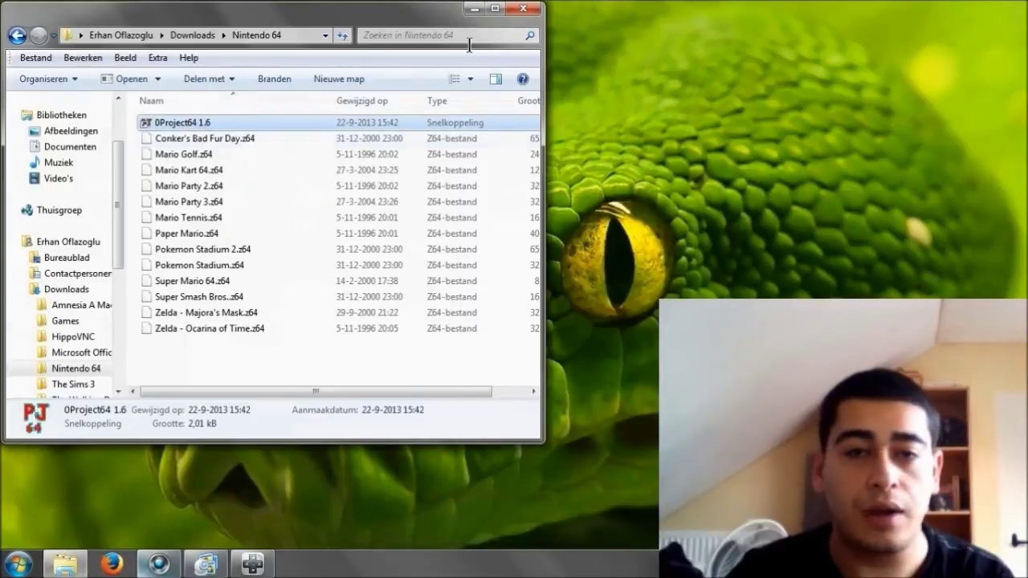
pyautogui.click(523, 8)
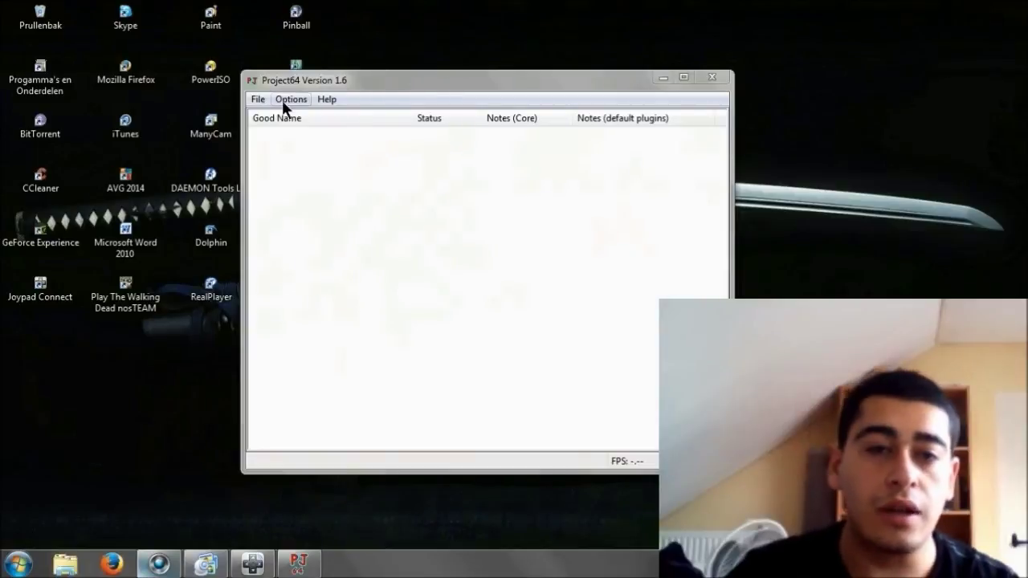
# Load the recently used Super Smash Bros. ROM in Project64 and enter the game's 1P Game Mode menu
pyautogui.click(258, 100)
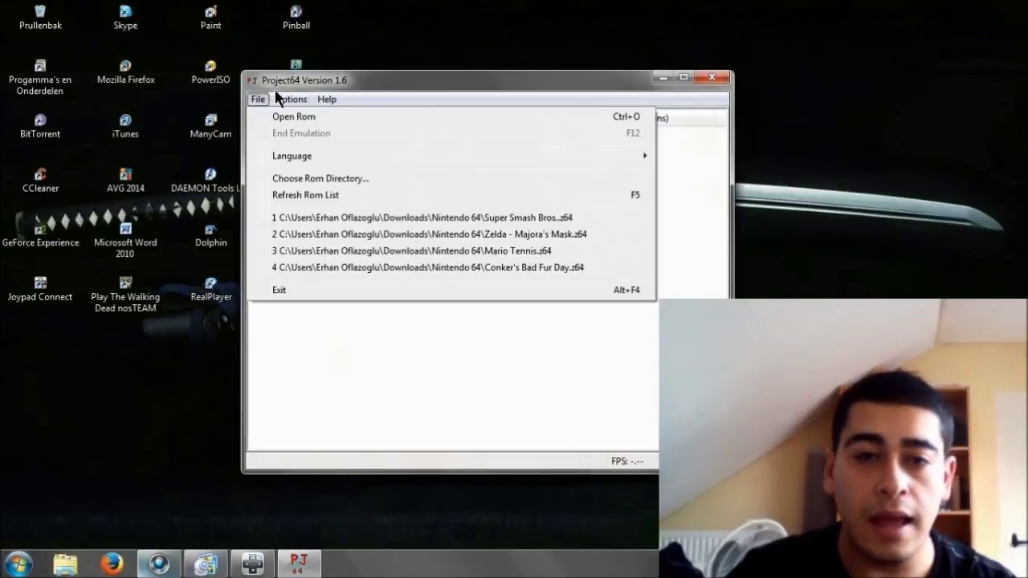
pyautogui.click(489, 217)
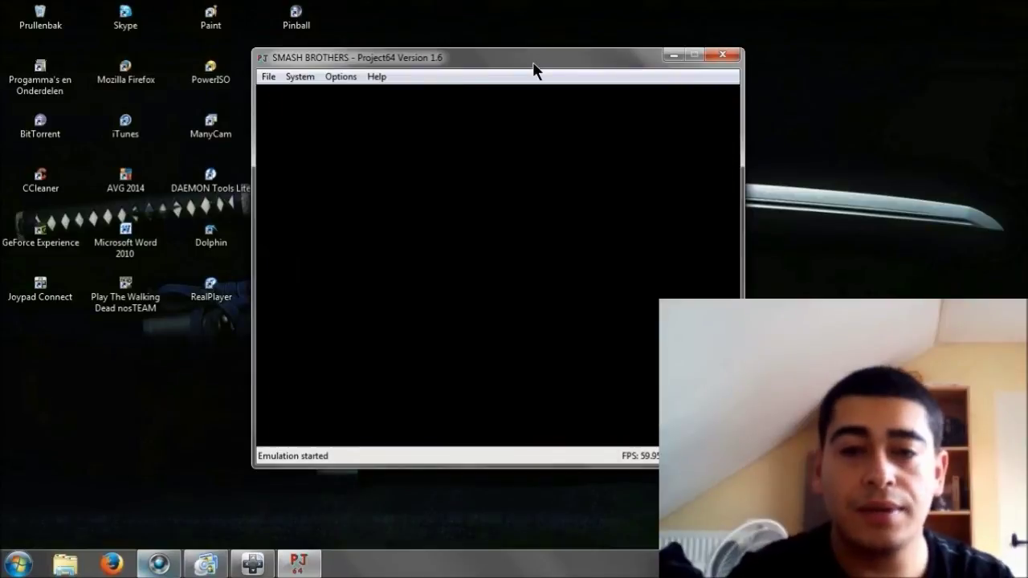
pyautogui.press('Return')
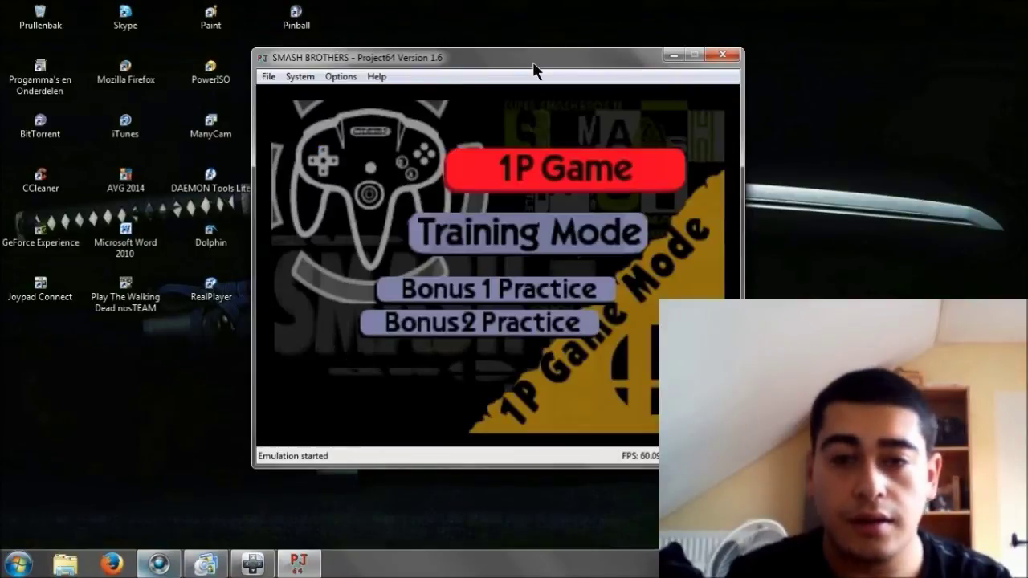
pyautogui.press('Down')
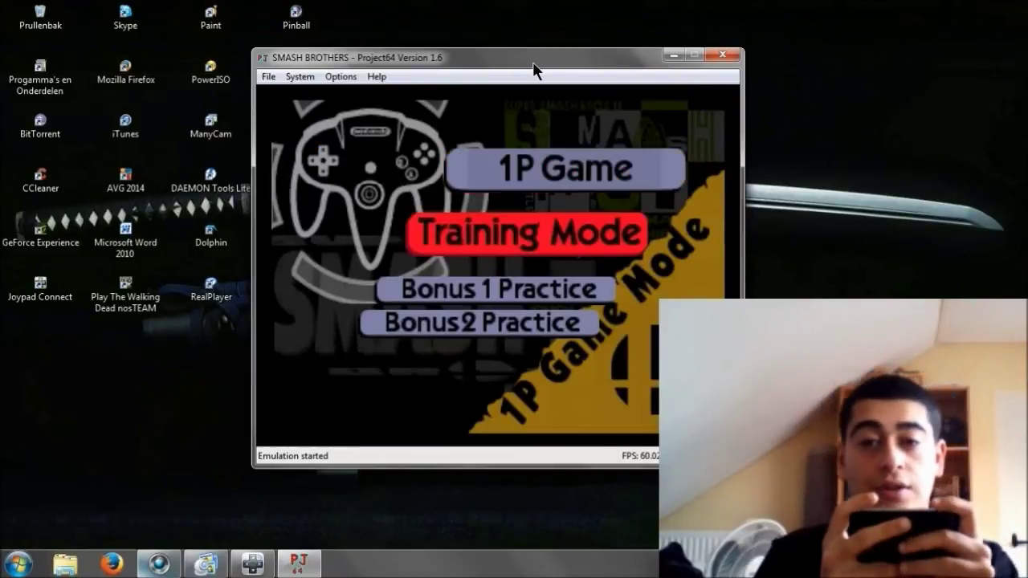
pyautogui.press('Up')
pyautogui.press('Down')
pyautogui.press('Up')
pyautogui.press('Return')
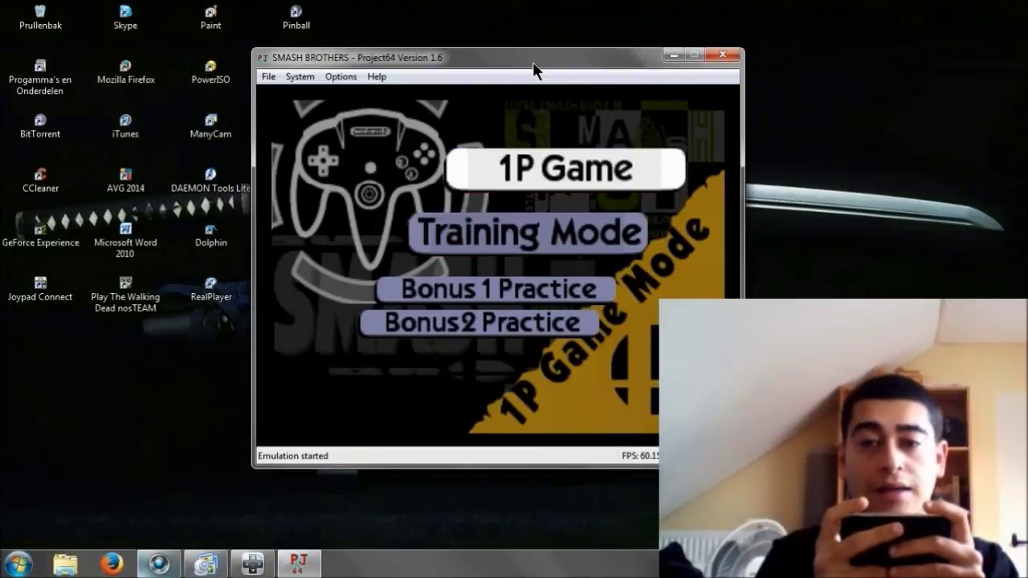
pyautogui.press('Up')
pyautogui.press('Right')
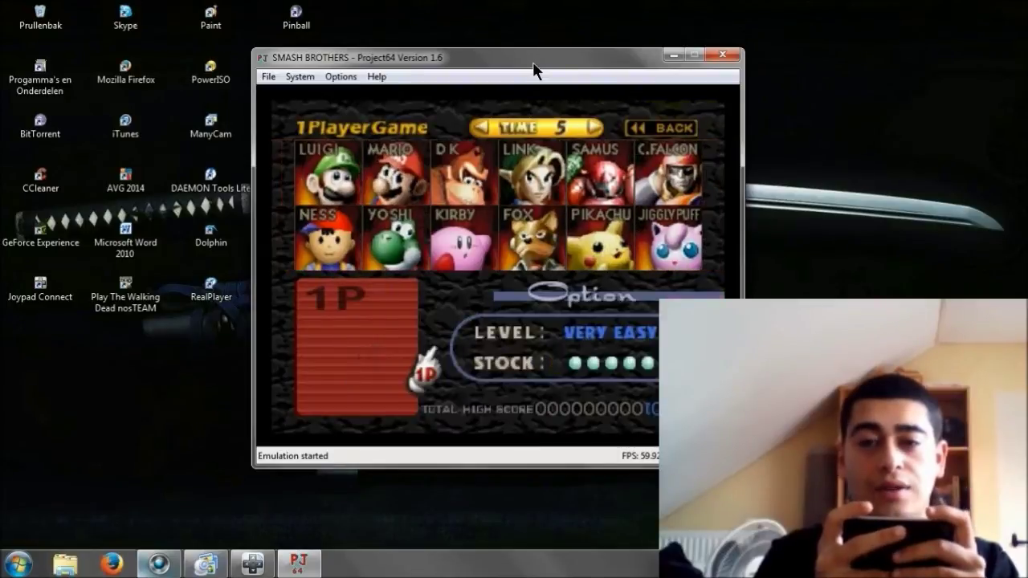
pyautogui.press('Up')
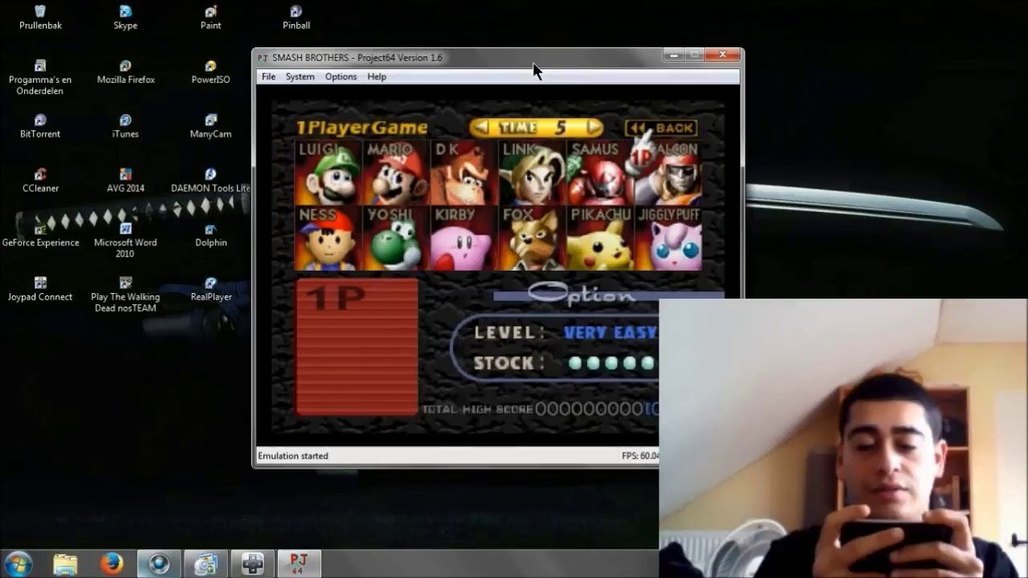
pyautogui.press('Return')
pyautogui.press('c')
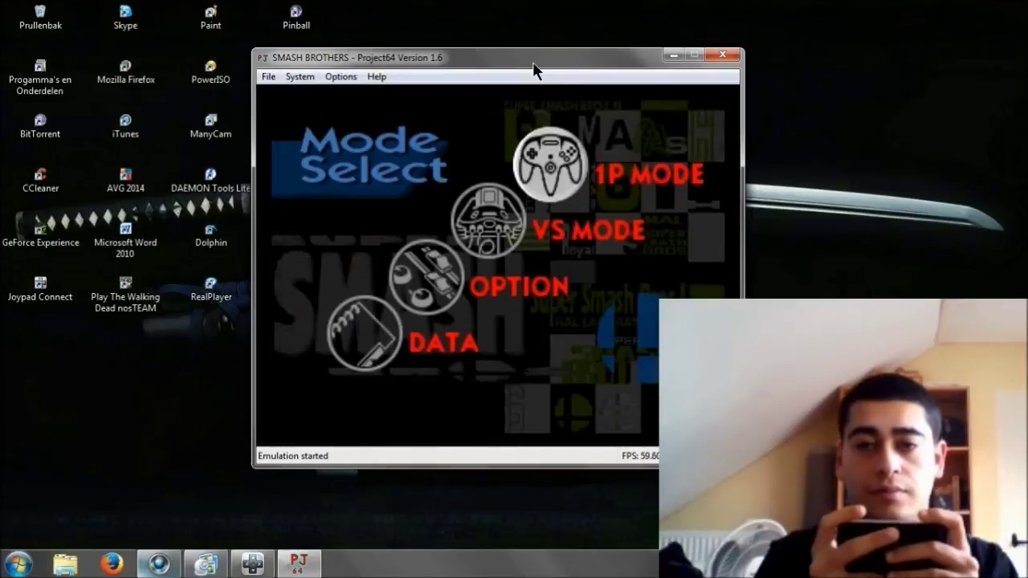
# Open VS Mode and set the match rule to Stock with a stock of 1
pyautogui.press('Down')
pyautogui.press('Return')
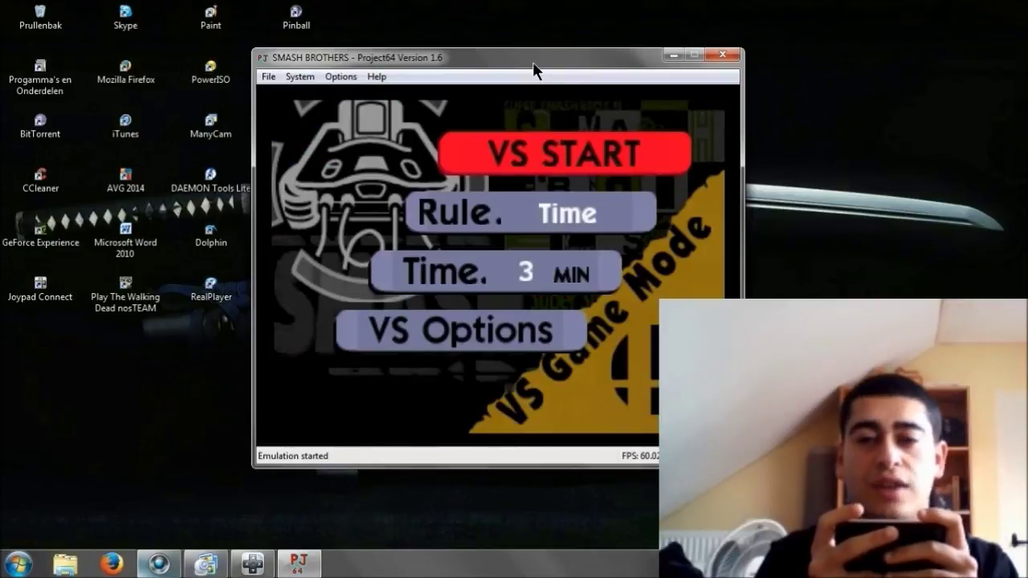
pyautogui.press('Down')
pyautogui.press('Right')
pyautogui.press('Down')
pyautogui.press('Left')
pyautogui.press('Left')
pyautogui.press('Left')
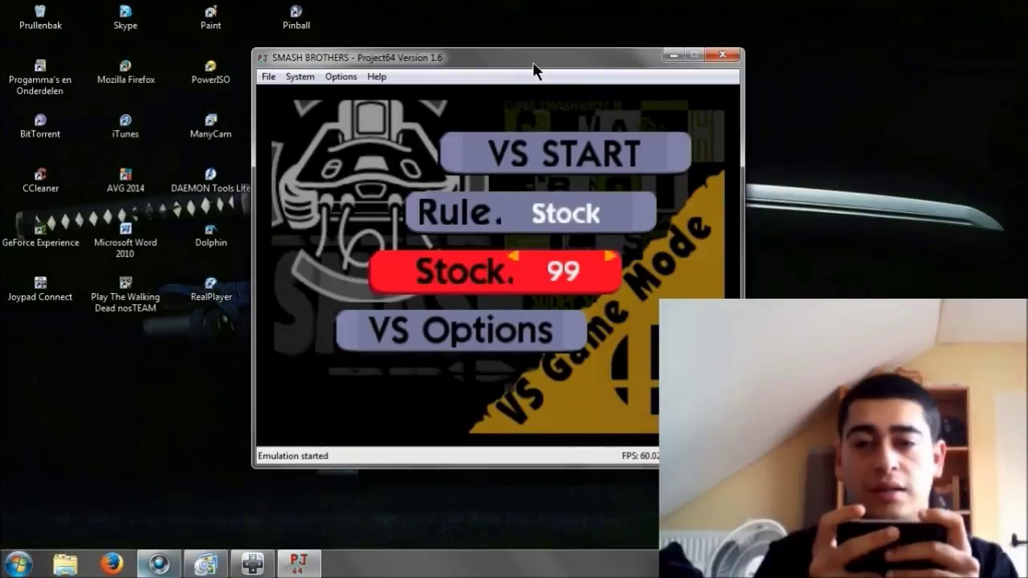
pyautogui.press('Right')
# Start the VS game setup and choose Link as player 1's fighter
pyautogui.press('Up')
pyautogui.press('Up')
pyautogui.press('Return')
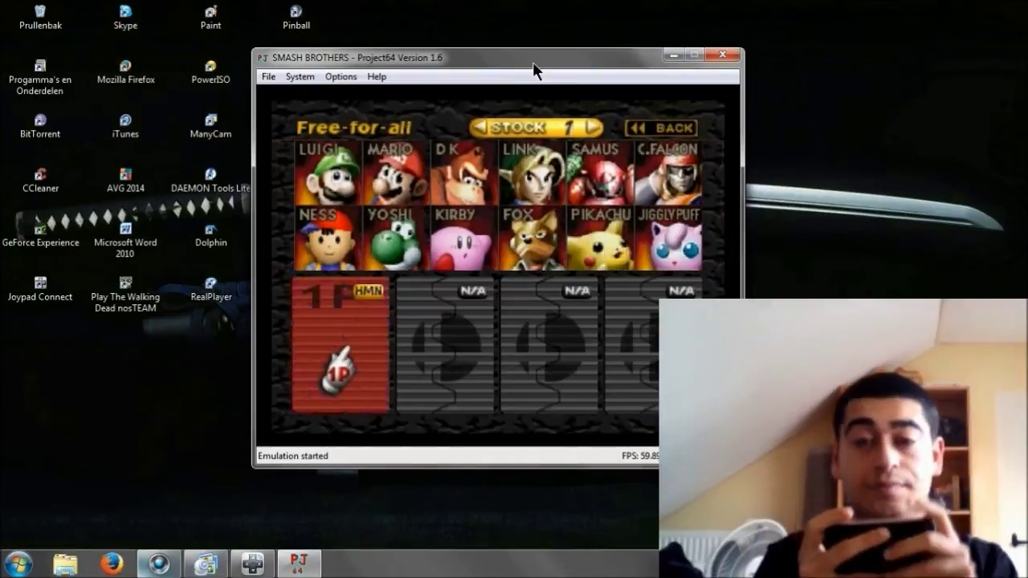
pyautogui.press('Up')
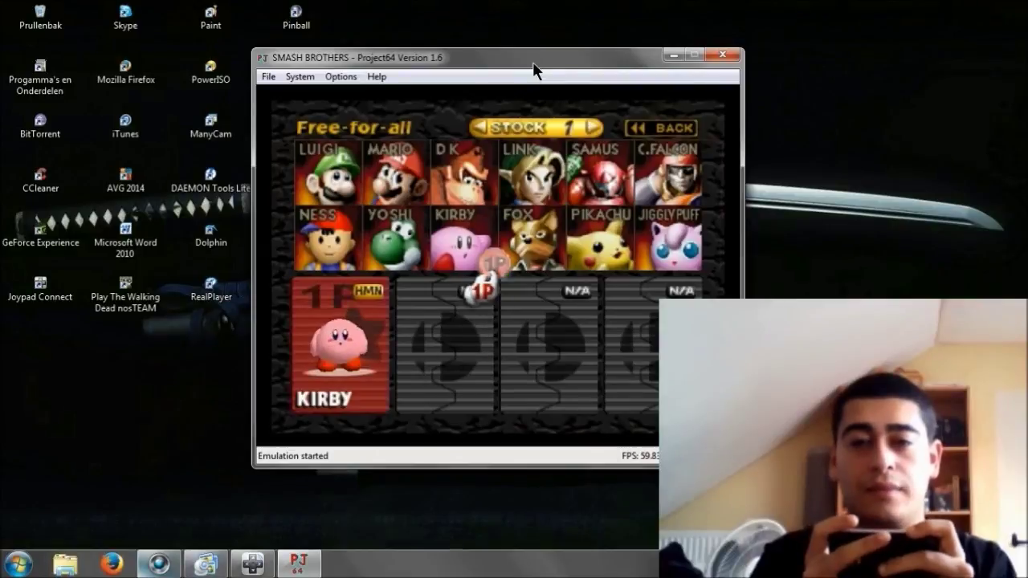
pyautogui.press('Right')
pyautogui.press('Return')
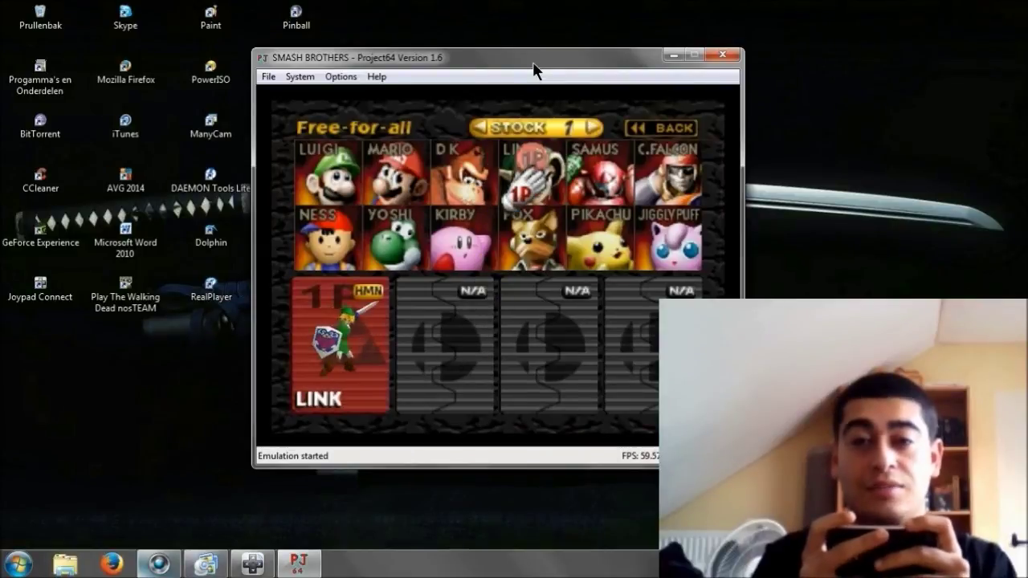
# Add a computer-controlled Link as the opponent in the second fighter slot
pyautogui.press('Down')
pyautogui.press('Left')
pyautogui.press('Down')
pyautogui.press('Return')
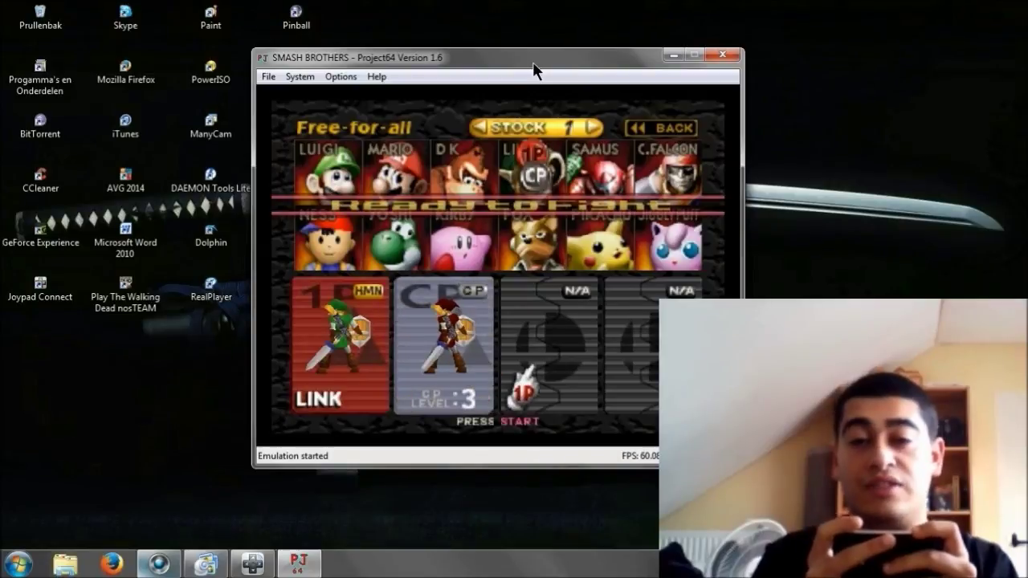
pyautogui.press('Up')
pyautogui.press('Right')
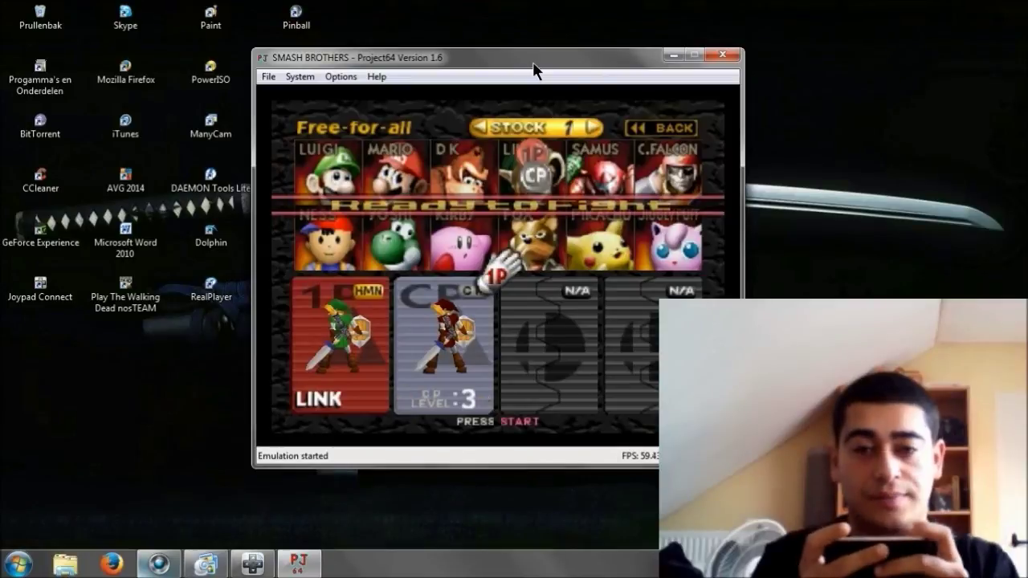
# Proceed to Stage Select and choose the third stage in the upper row for the match
pyautogui.press('Return')
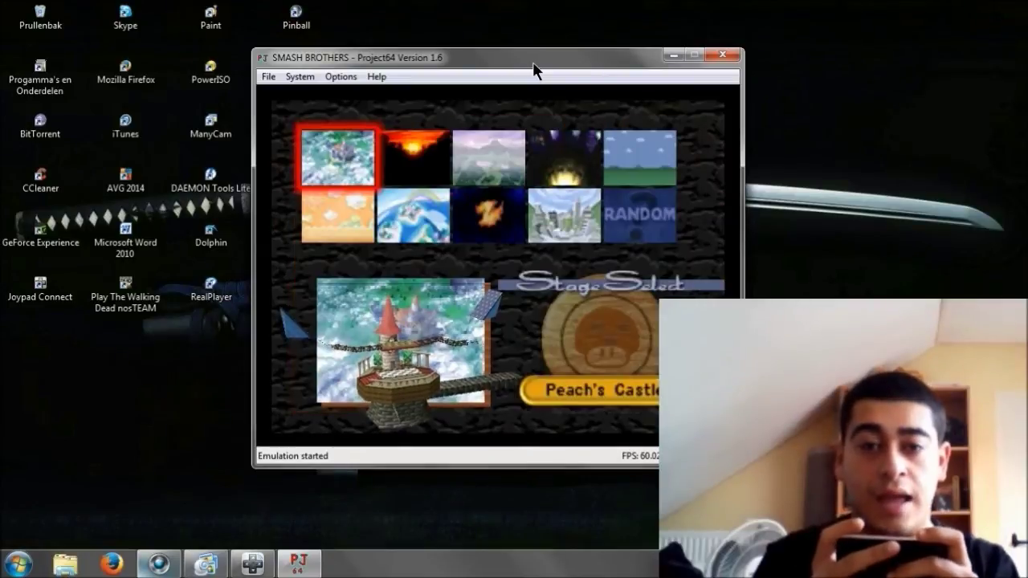
pyautogui.press('Right')
pyautogui.press('Right')
pyautogui.press('Right')
pyautogui.press('Right')
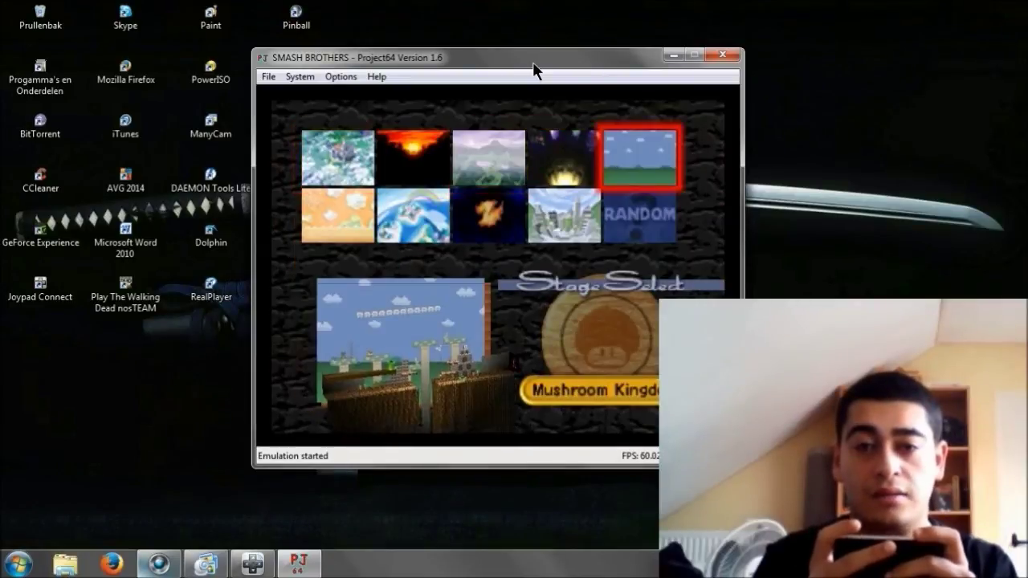
pyautogui.press('Left')
pyautogui.press('Left')
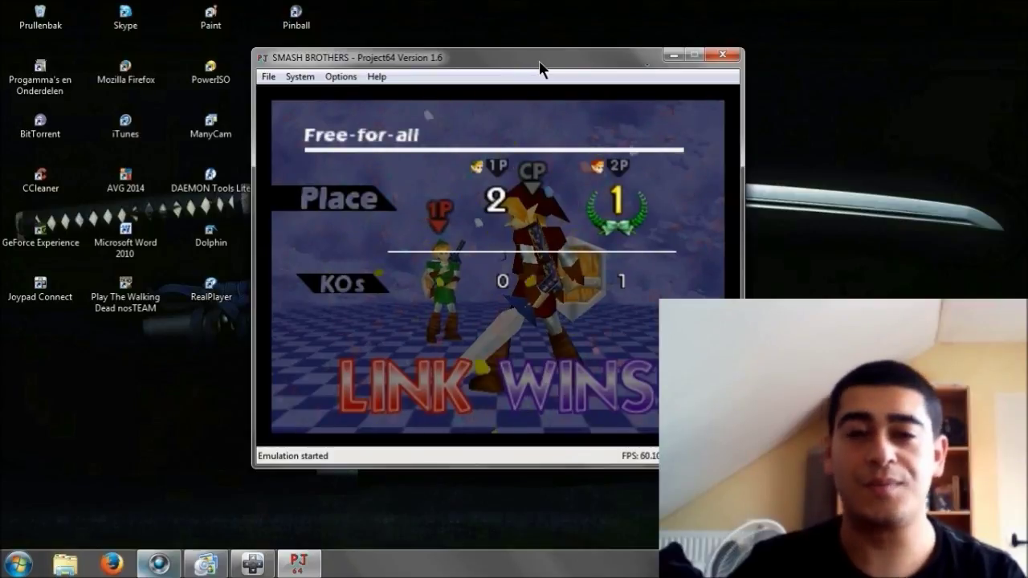
# Close the Project64 emulator after the match
pyautogui.click(722, 53)
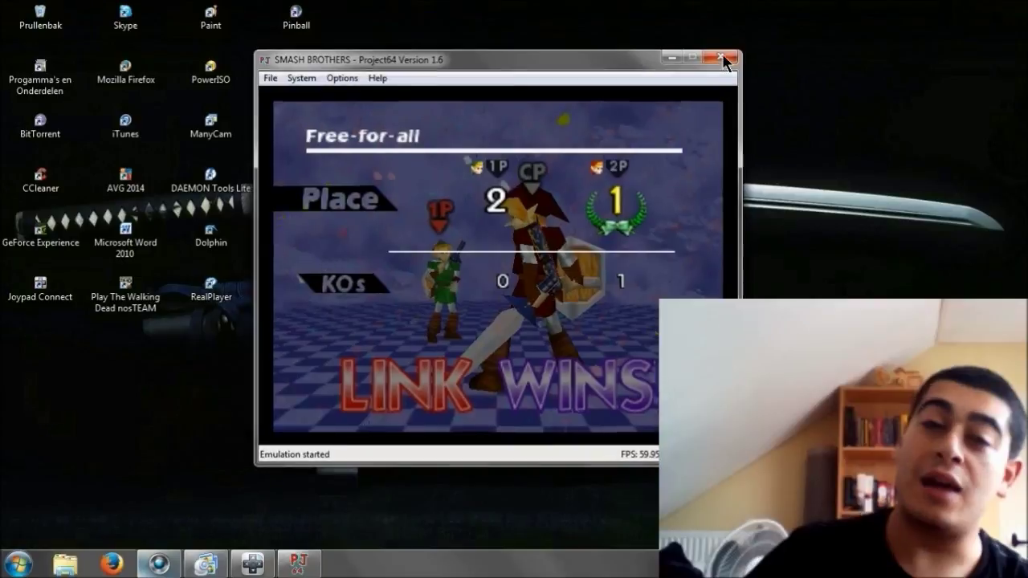